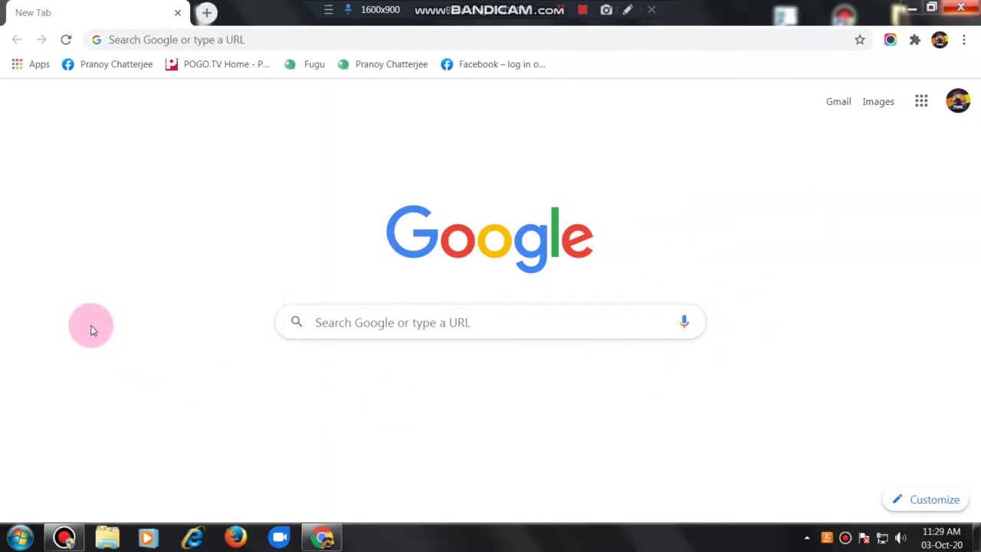
Go to the Chrome Apps page and follow its Web Store link to the store's Extensions page.
left_click(627, 10)
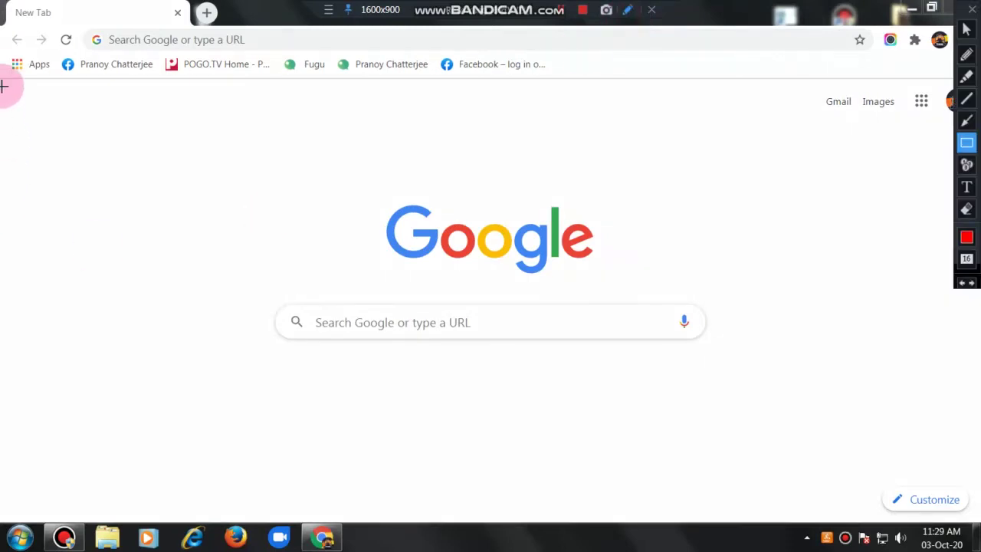
left_click_drag(2, 49, 57, 85)
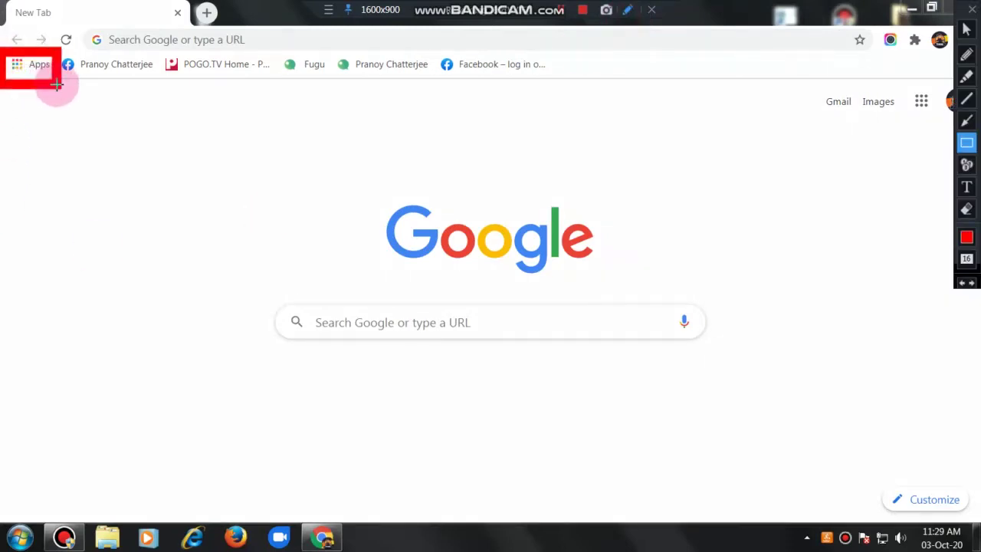
left_click(967, 29)
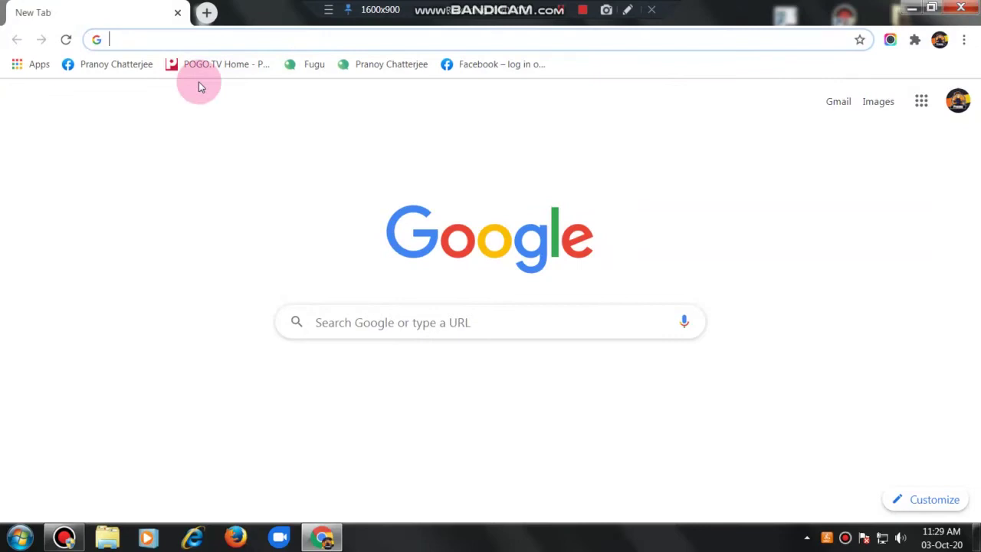
left_click(33, 66)
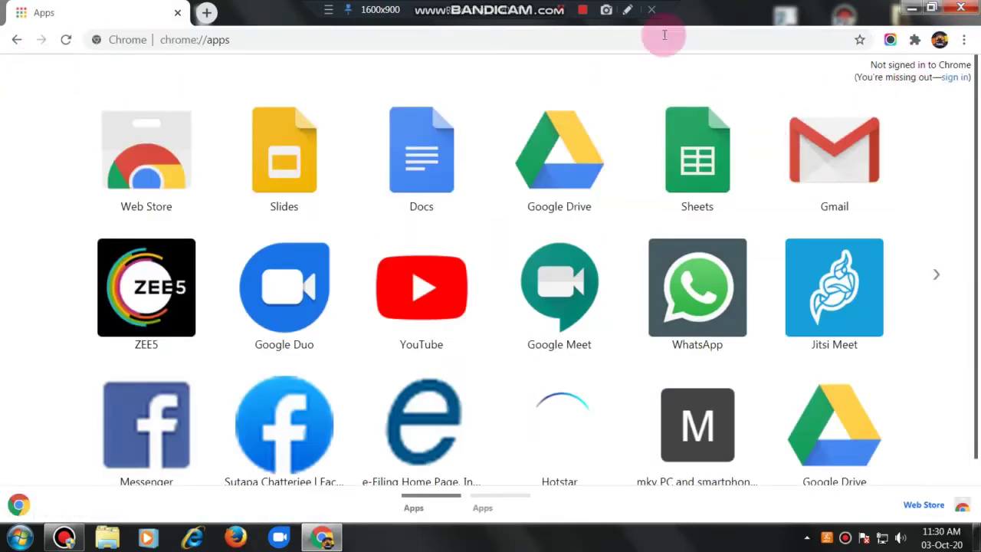
left_click(627, 10)
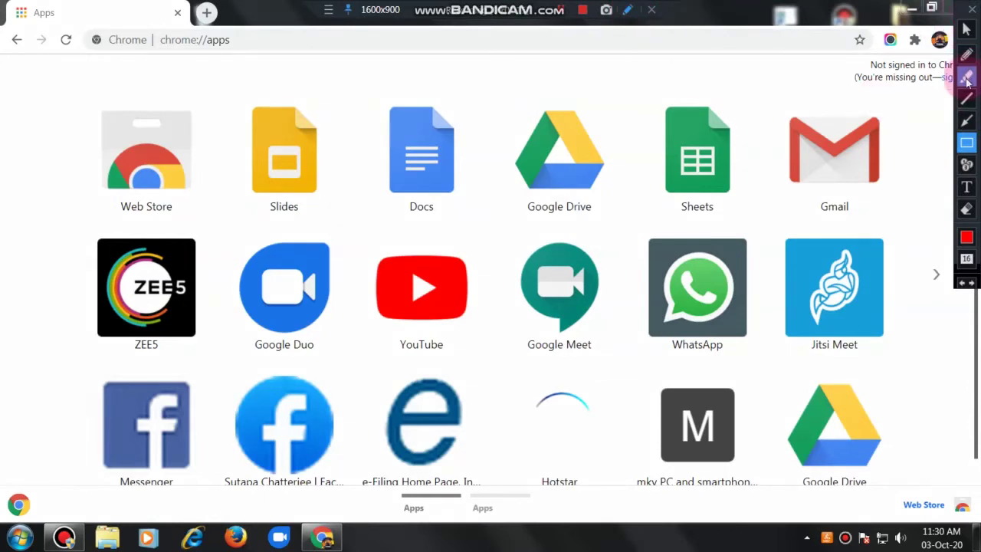
left_click_drag(886, 483, 979, 528)
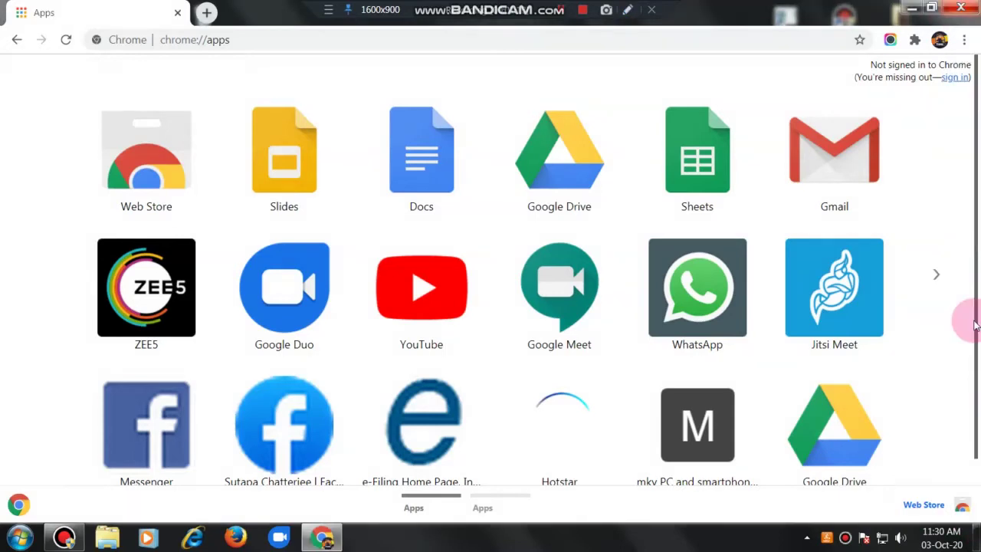
left_click(922, 503)
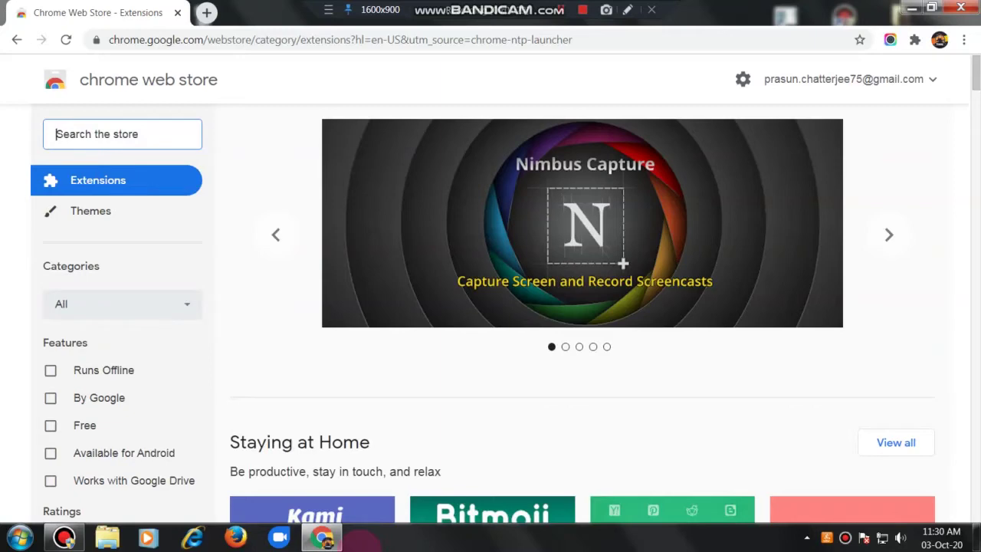
Search the store for 'keyboard emoji' and browse the Emoji Keyboard by JoyPixels details page.
type("ke")
type("ybd")
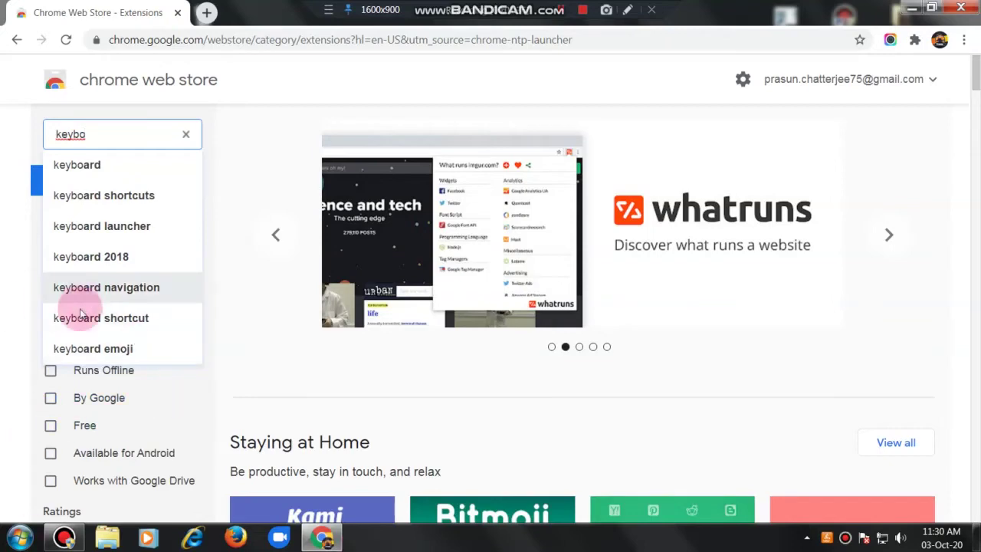
left_click(121, 349)
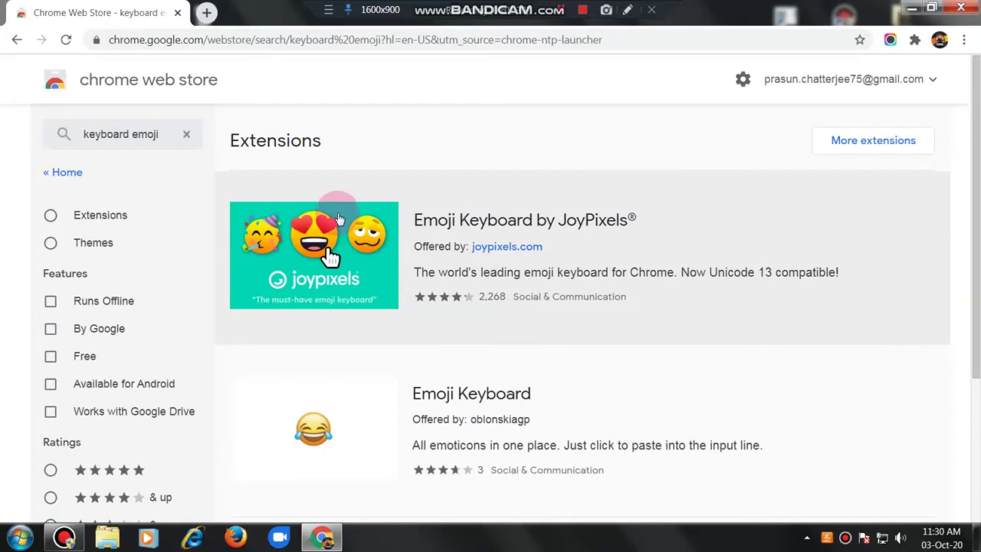
left_click(495, 298)
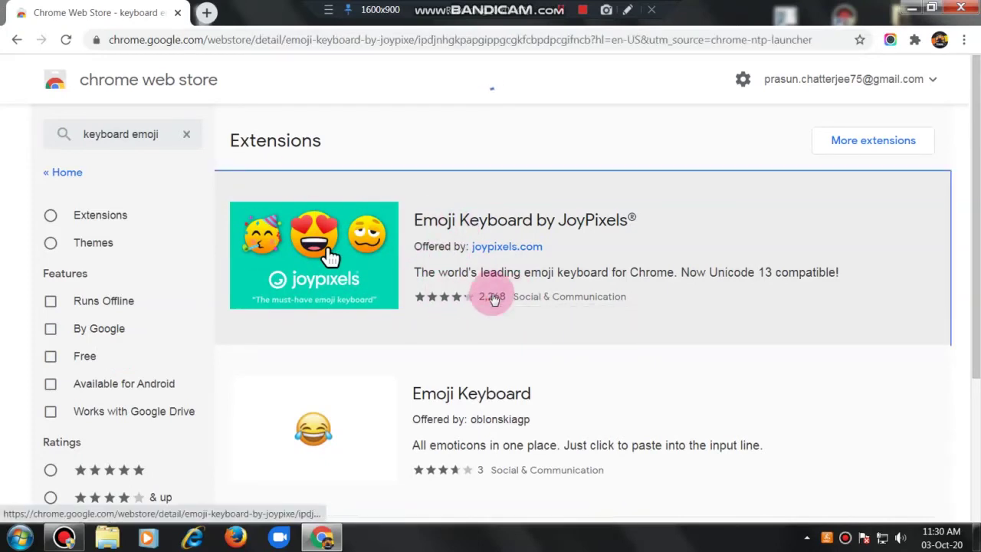
scroll(558, 452, "down", 4)
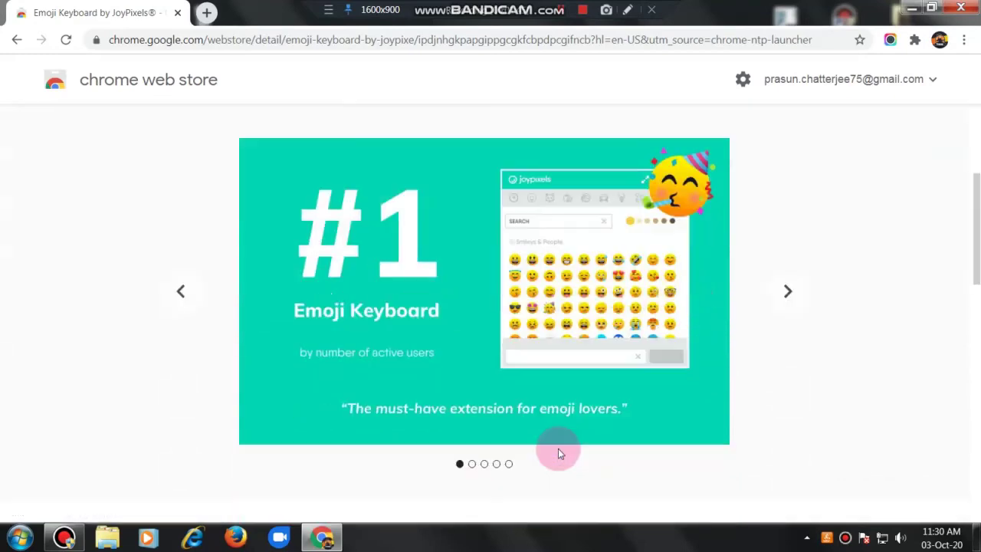
scroll(558, 452, "down", 5)
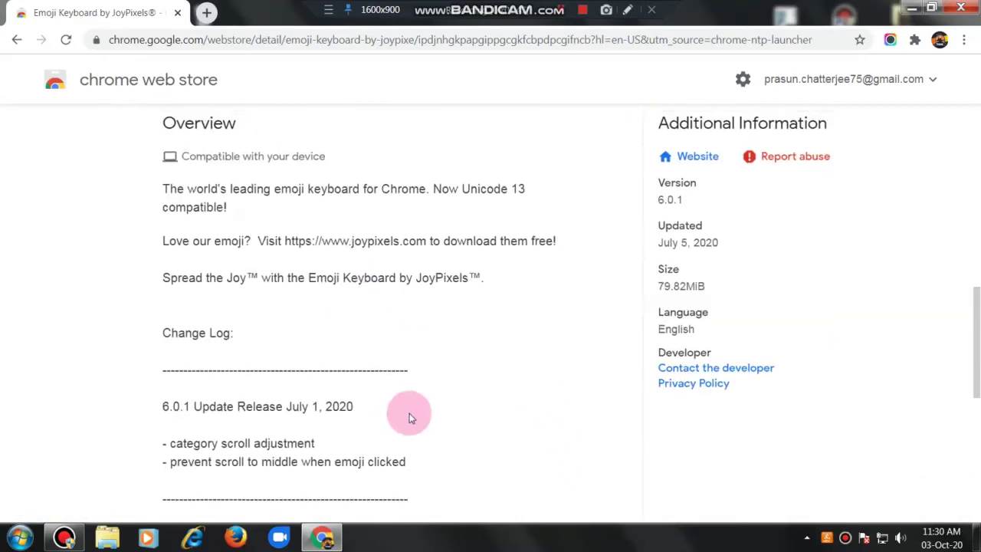
scroll(406, 417, "up", 5)
scroll(403, 416, "down", 5)
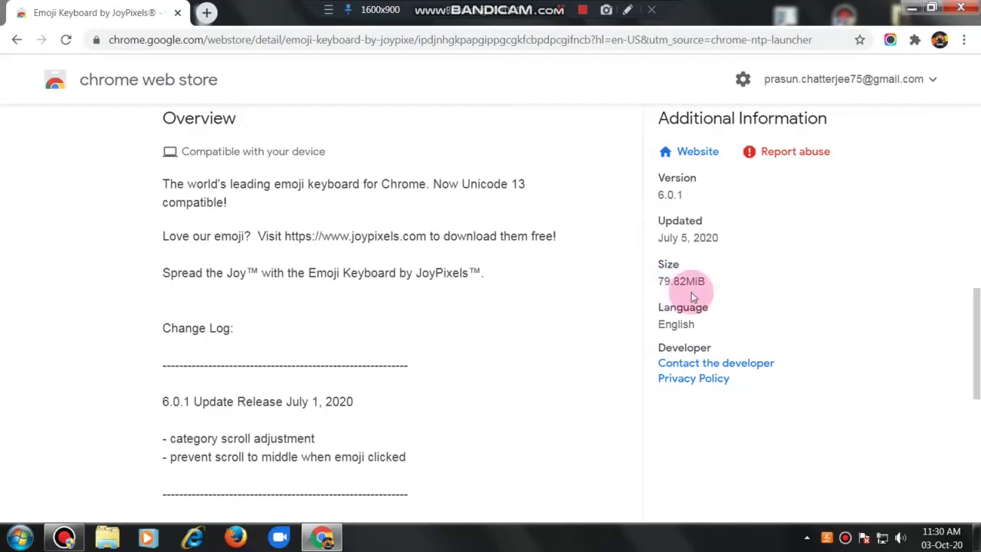
scroll(440, 410, "down", 6)
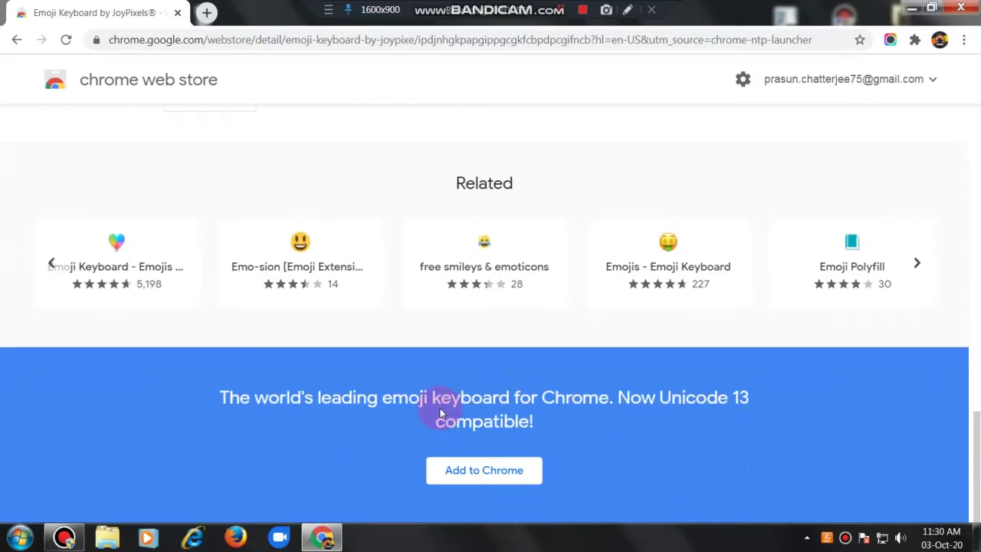
From Related, open HiSoft's 'Emojis - Emoji Keyboard' page and choose Add to Chrome.
left_click(646, 273)
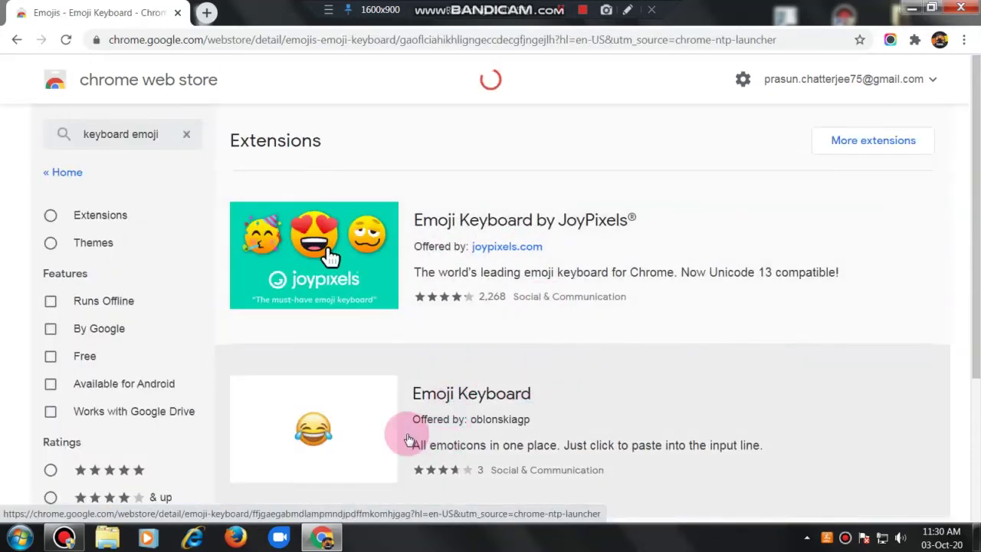
scroll(553, 356, "down", 2)
scroll(562, 381, "down", 10)
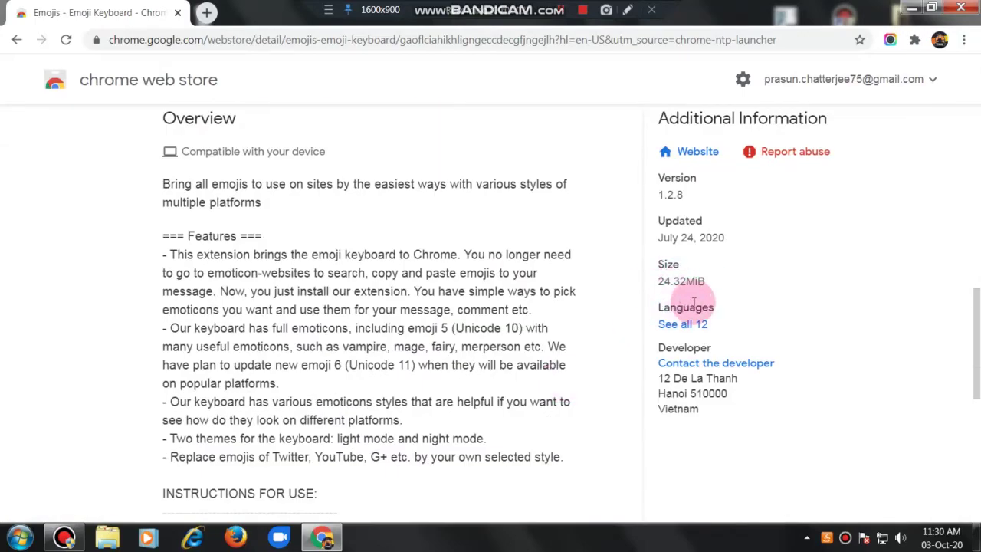
scroll(492, 357, "up", 10)
scroll(490, 365, "up", 2)
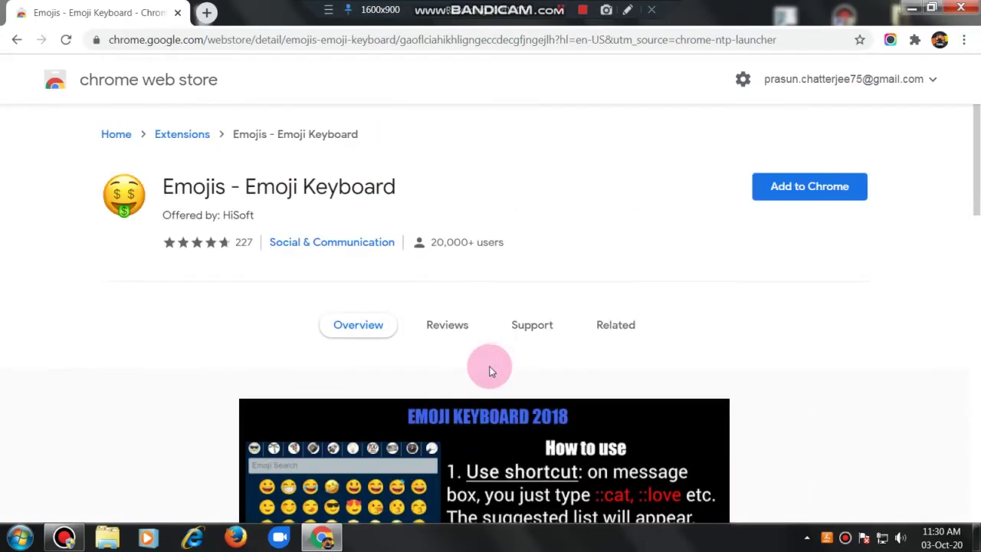
scroll(341, 244, "down", 1)
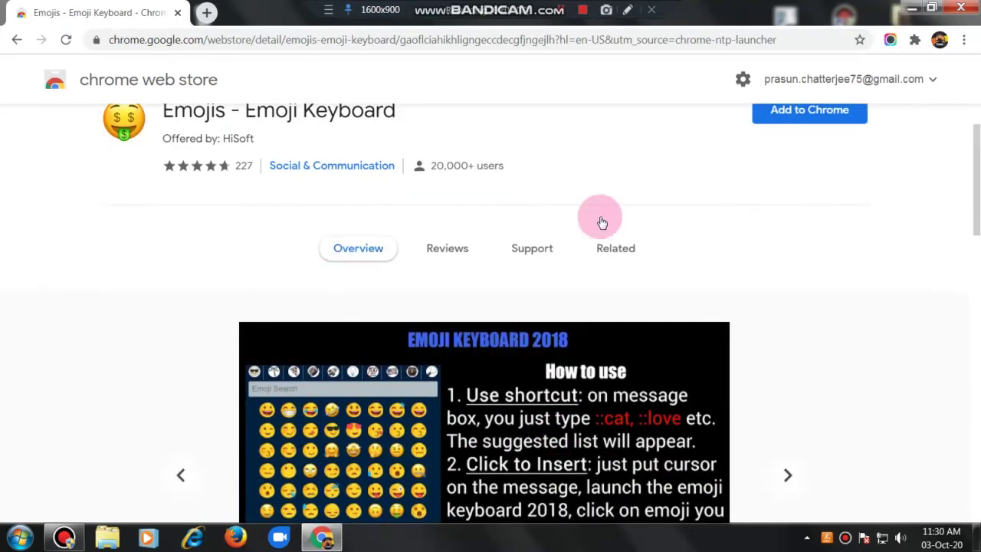
scroll(791, 164, "up", 1)
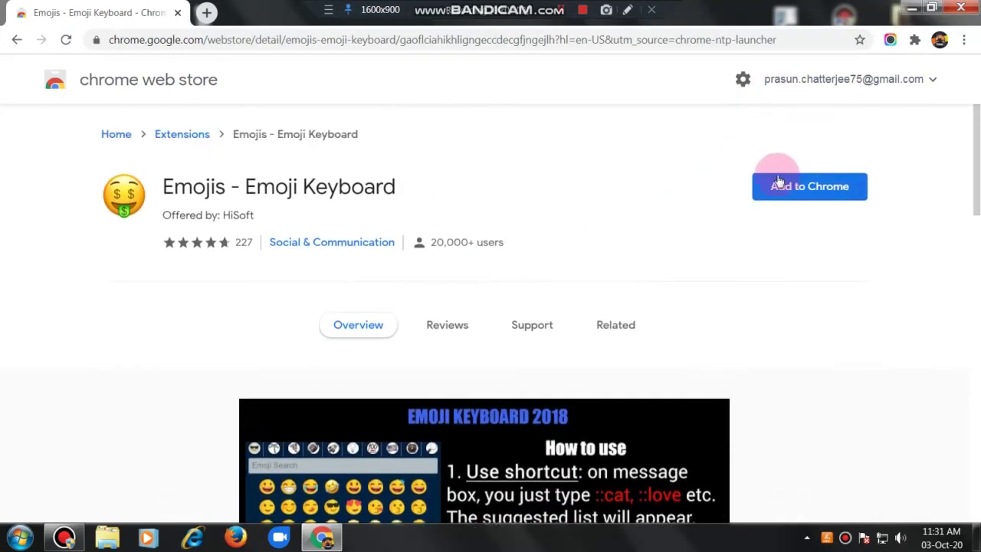
left_click(793, 188)
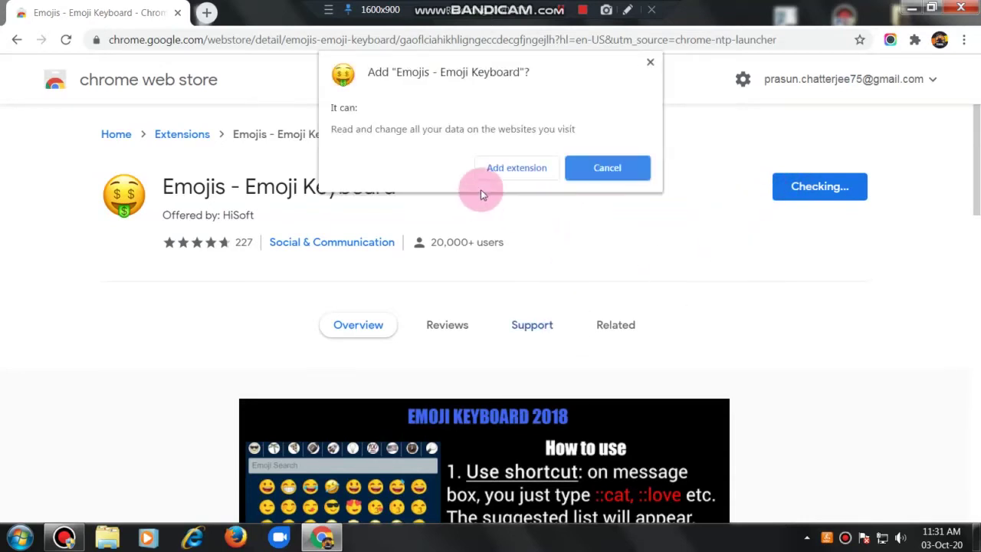
Confirm Add extension so the Emojis - Emoji Keyboard package downloads and installs.
left_click(517, 170)
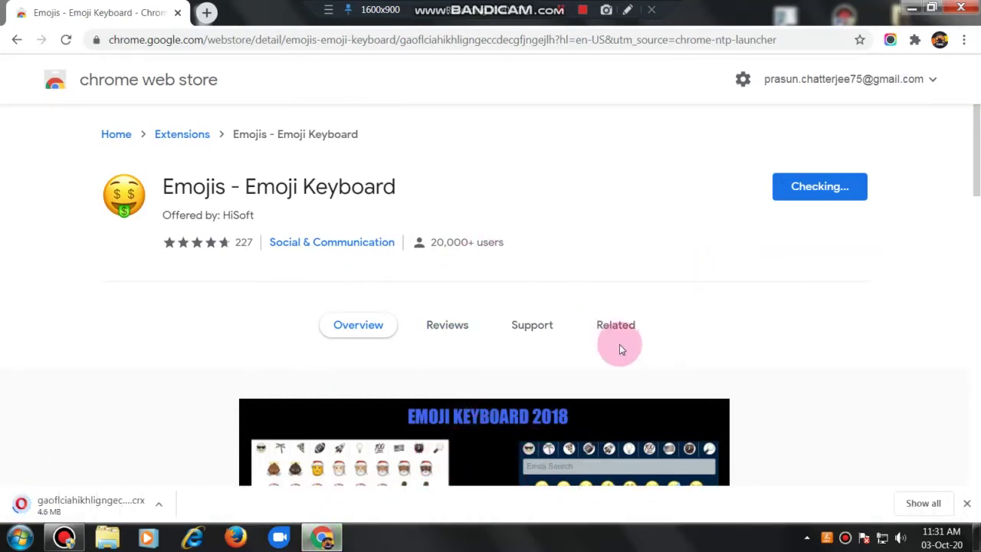
scroll(619, 344, "down", 2)
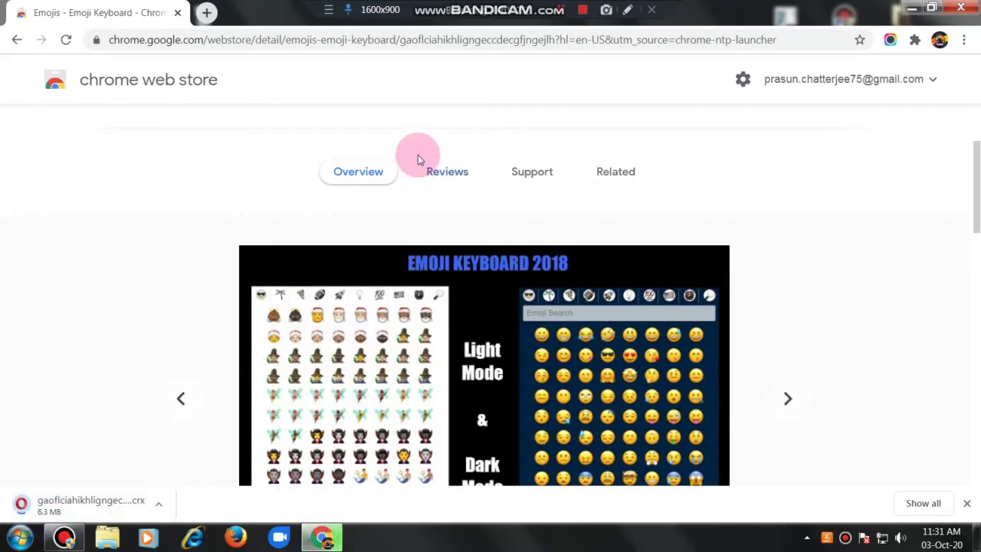
left_click(624, 10)
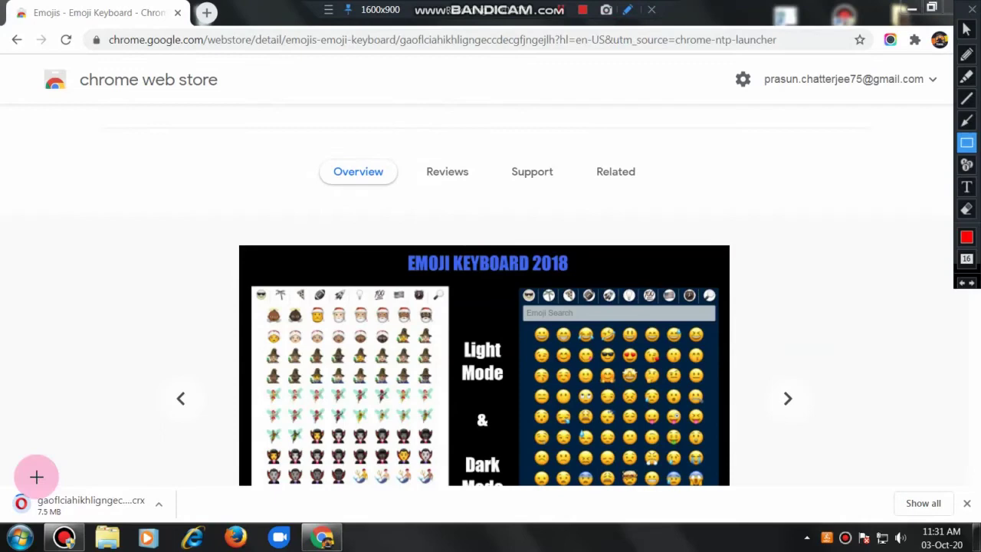
mouse_move(3, 458)
left_mouse_down()
mouse_move(26, 529)
mouse_move(184, 529)
left_mouse_up()
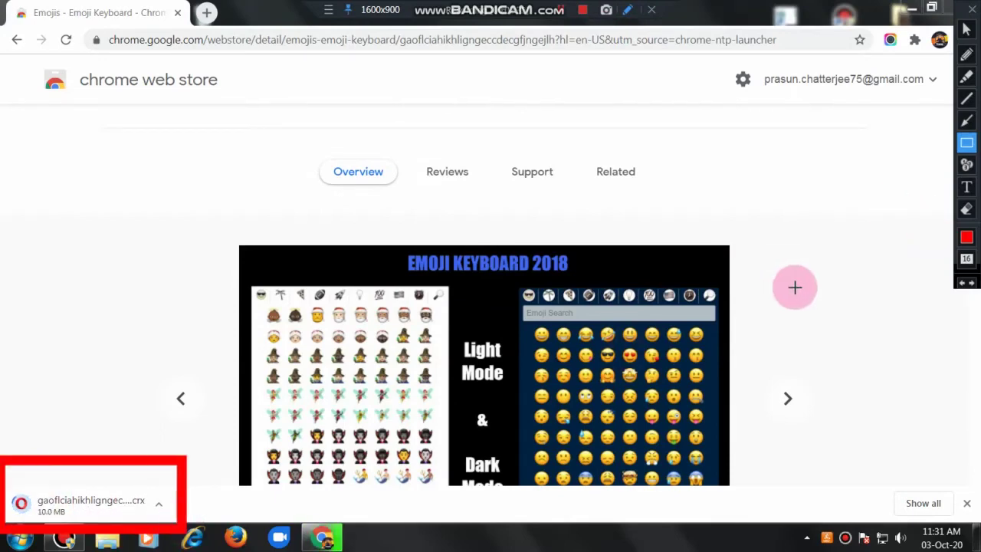
left_click(967, 29)
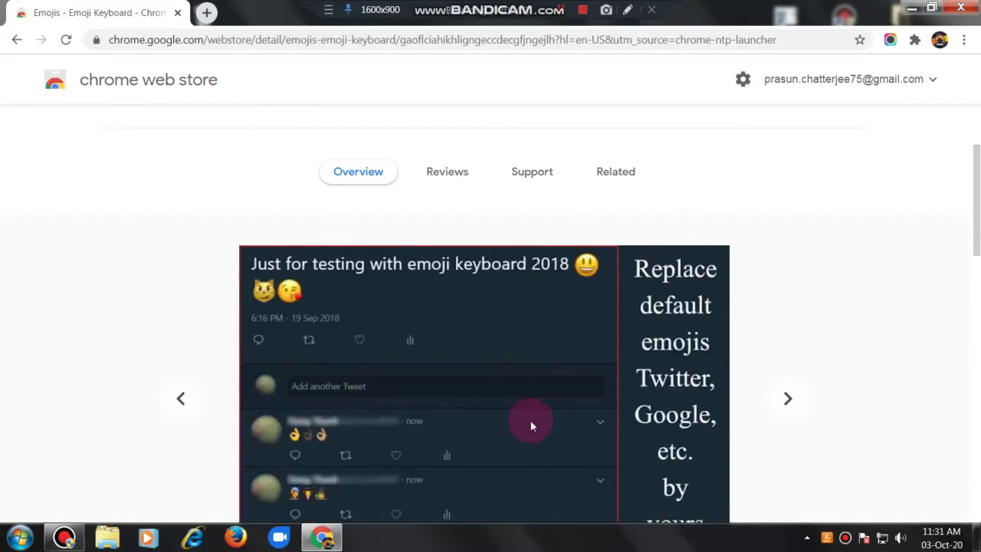
scroll(530, 420, "up", 2)
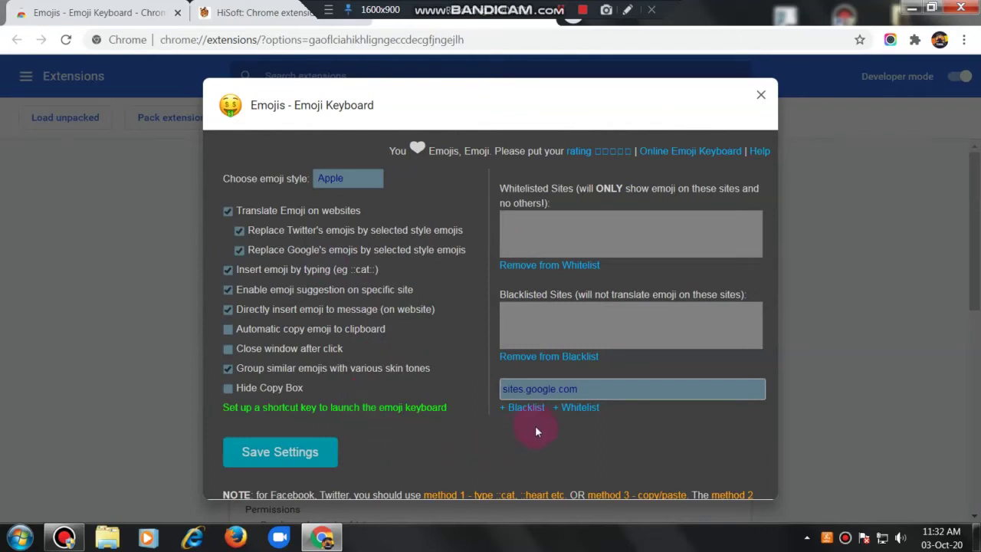
Close the options dialog and review the extension's details page, showing it On at version 1.2.8.
left_click(763, 96)
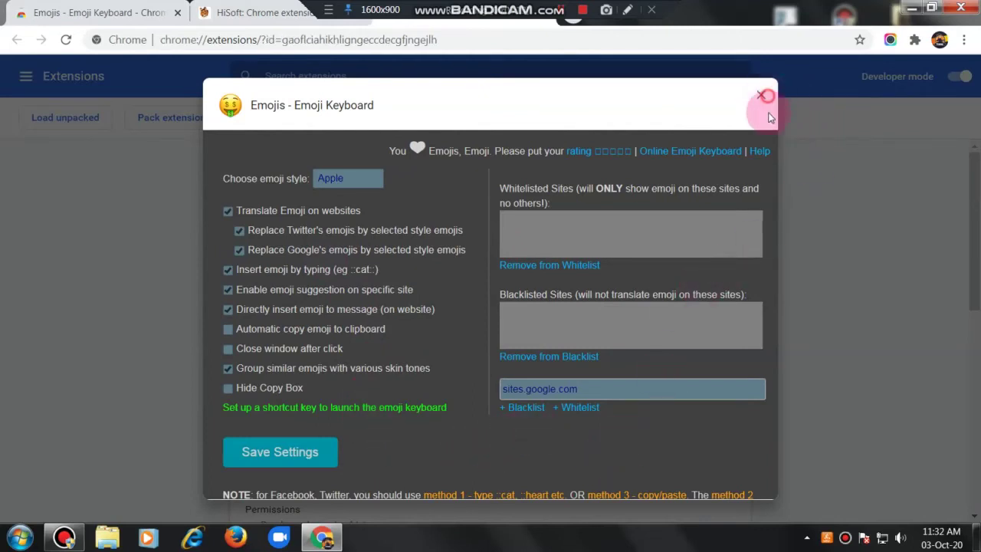
scroll(458, 418, "up", 1)
scroll(729, 237, "up", 6)
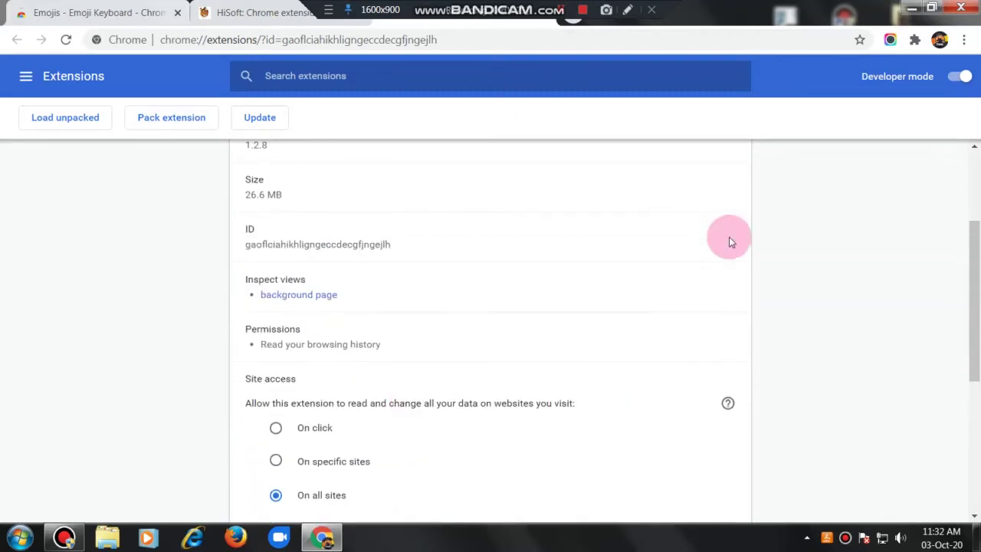
scroll(620, 354, "down", 5)
scroll(620, 354, "down", 3)
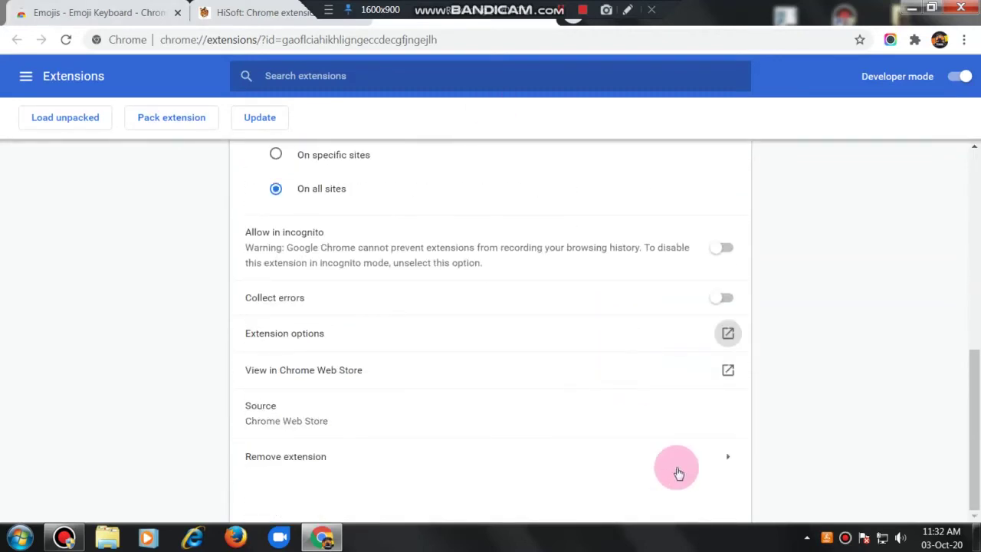
scroll(679, 473, "up", 10)
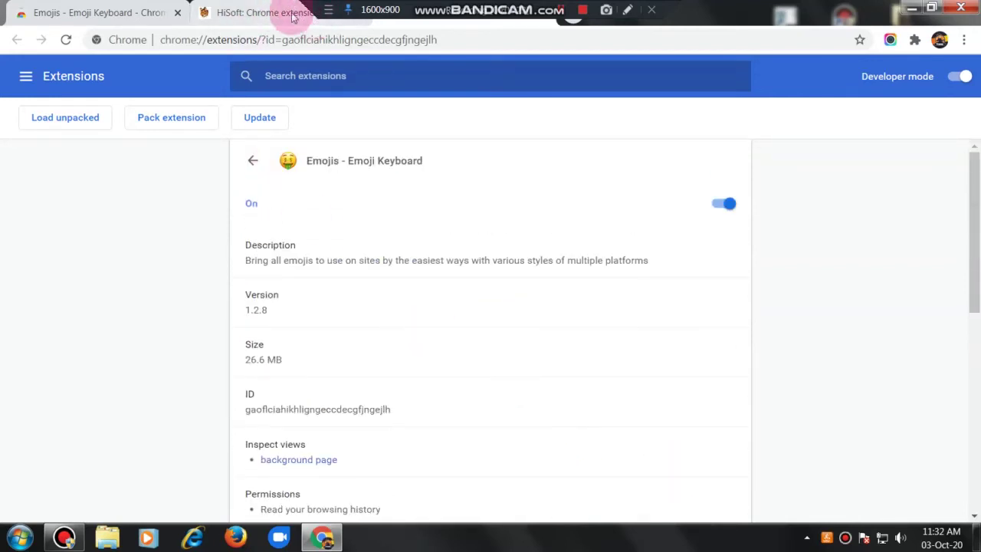
From the Emojis store tab, go back through the store and Apps pages to the New Tab Google page.
left_click(144, 15)
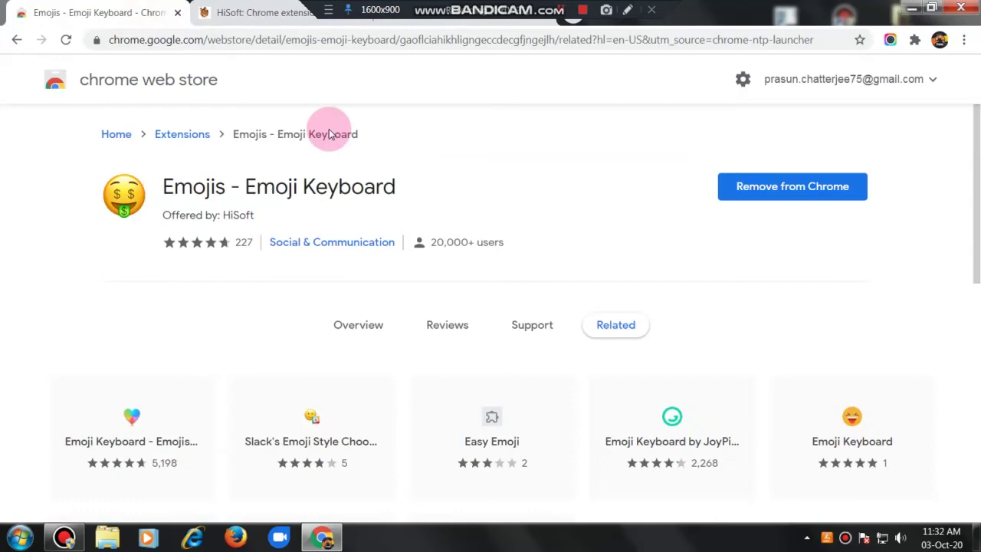
left_click(10, 41)
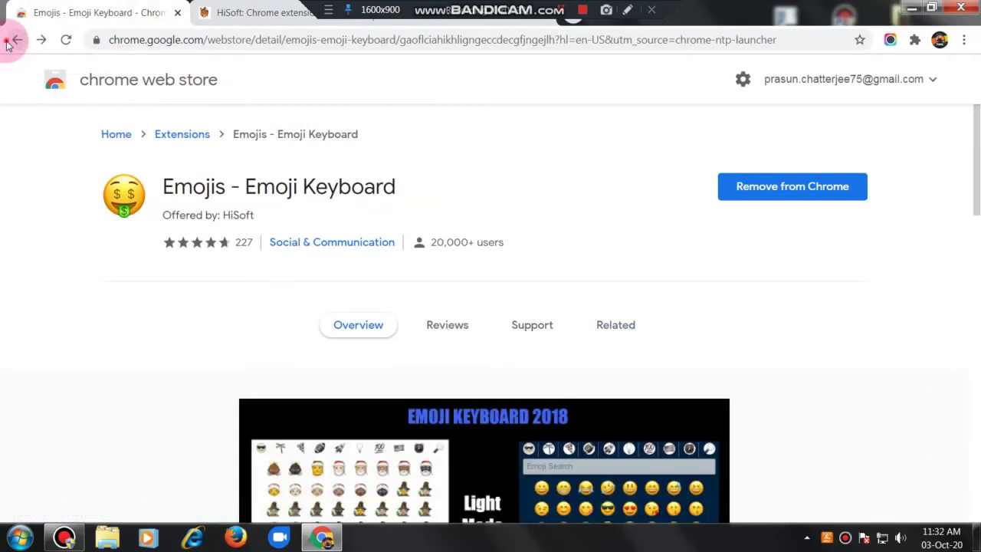
left_click(9, 41)
left_click(9, 42)
left_click(14, 40)
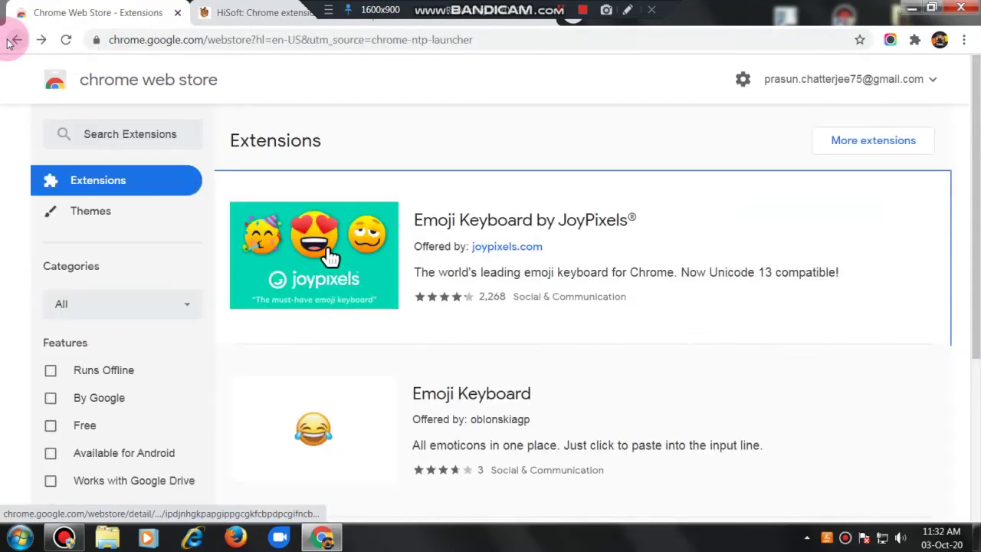
left_click(14, 40)
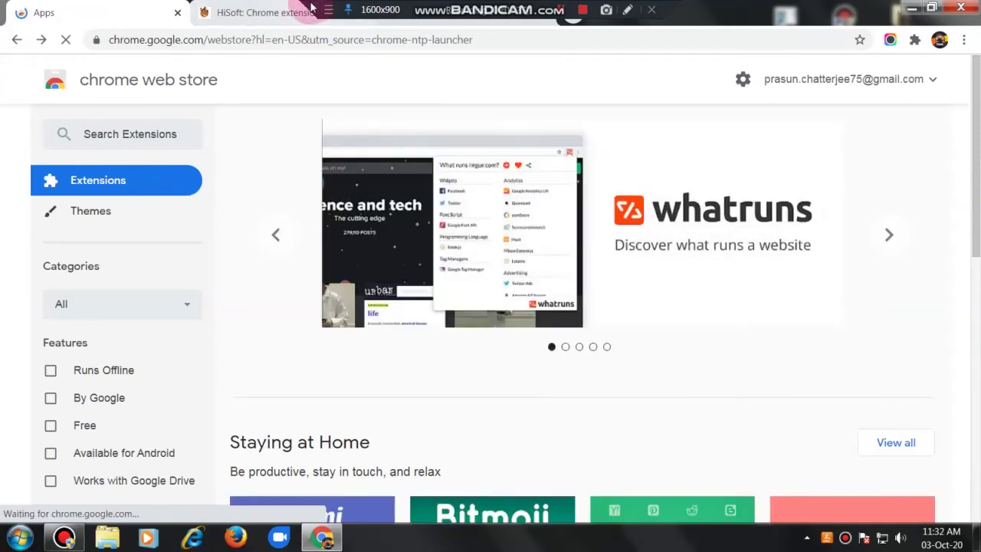
left_click(16, 40)
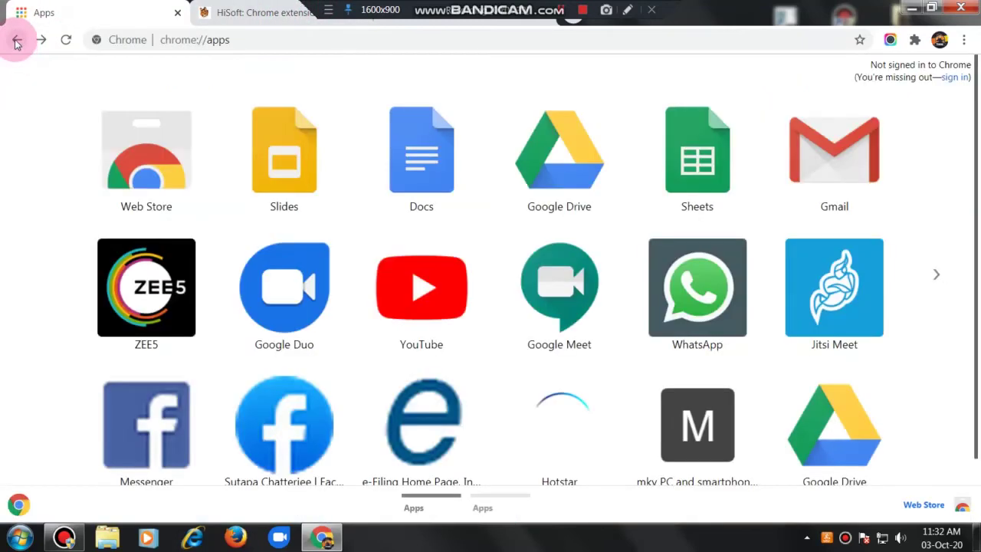
left_click(16, 42)
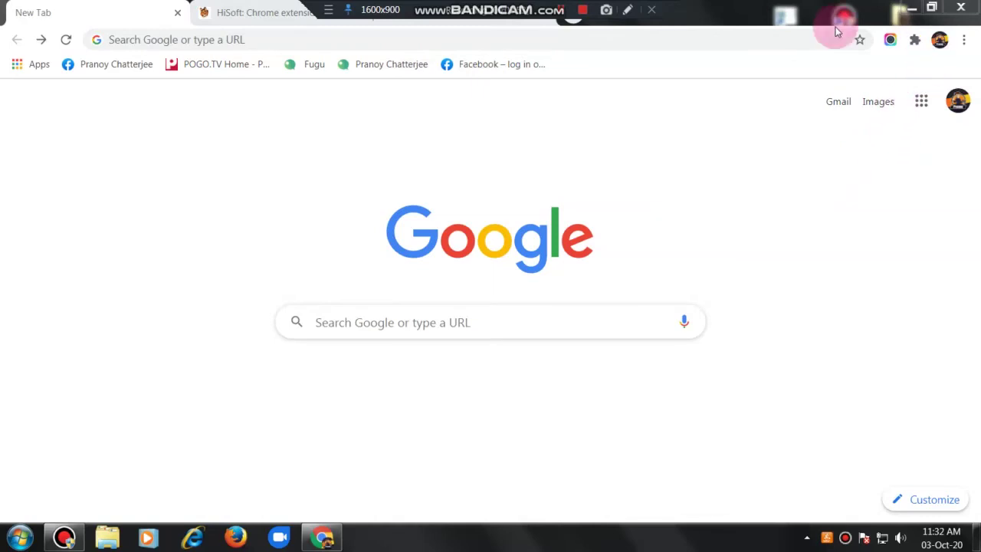
Show the toolbar Extensions panel listing Emojis - Emoji Keyboard among the installed extensions.
left_click(623, 16)
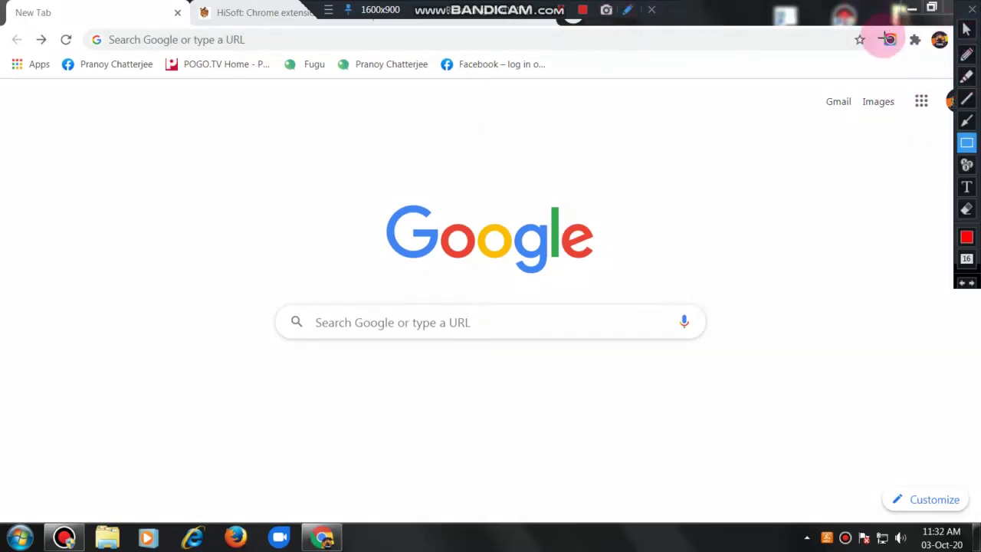
left_click_drag(868, 32, 895, 56)
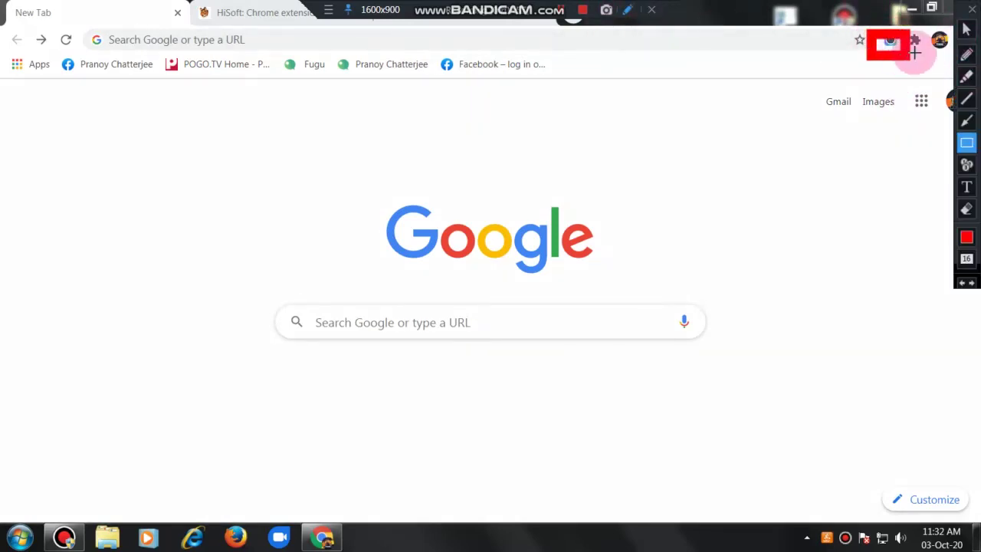
left_click(967, 29)
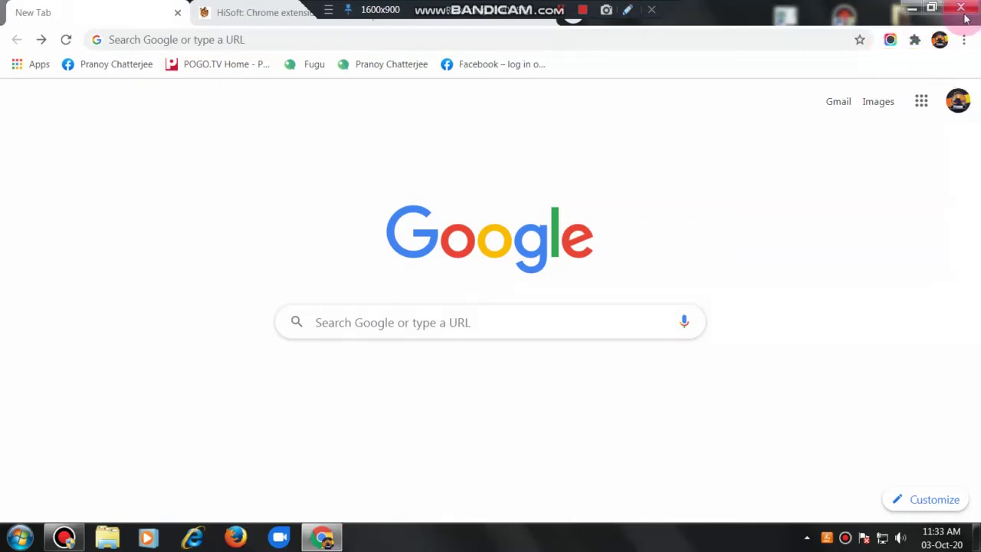
left_click(914, 41)
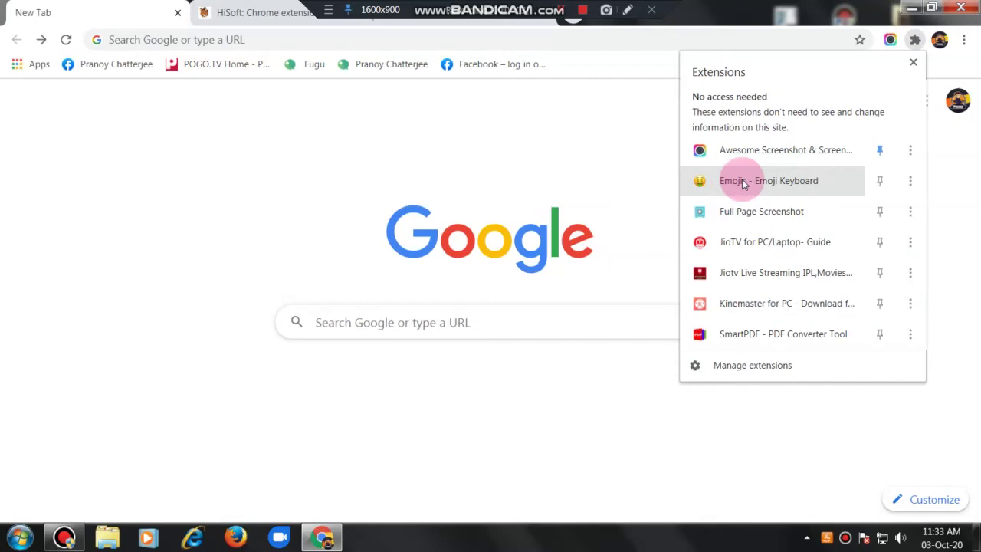
Open the Emojis - Emoji Keyboard picker and switch it to the dark theme.
left_click(790, 184)
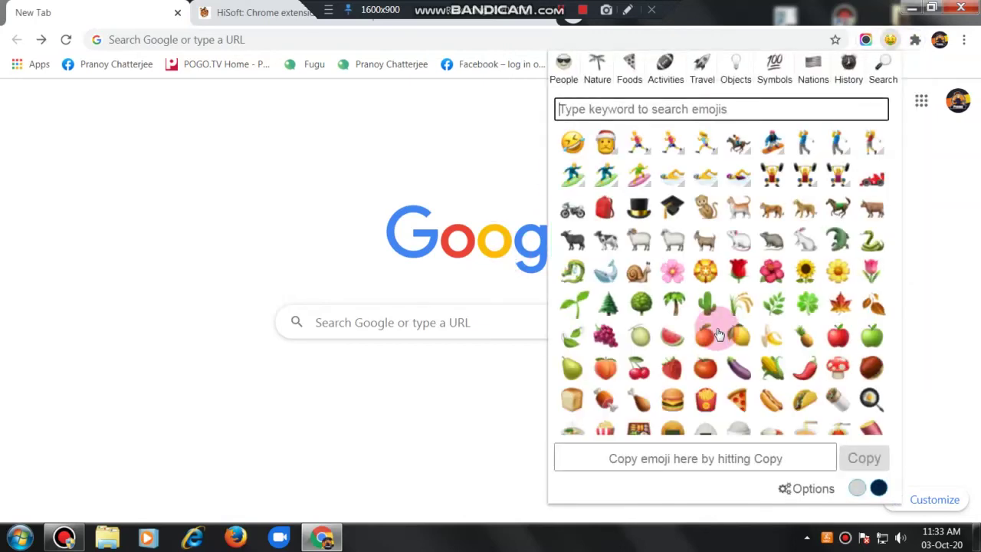
scroll(724, 305, "down", 15)
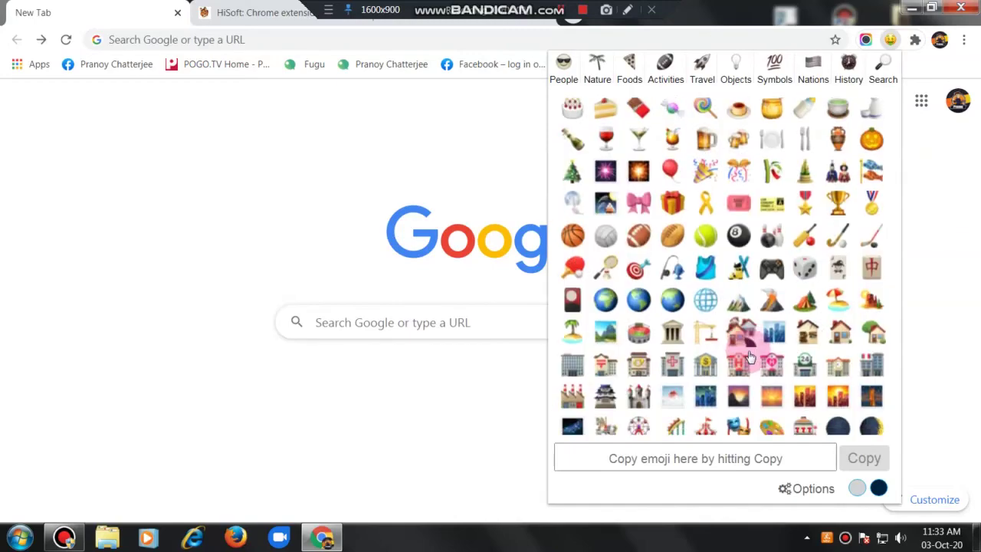
scroll(747, 354, "down", 5)
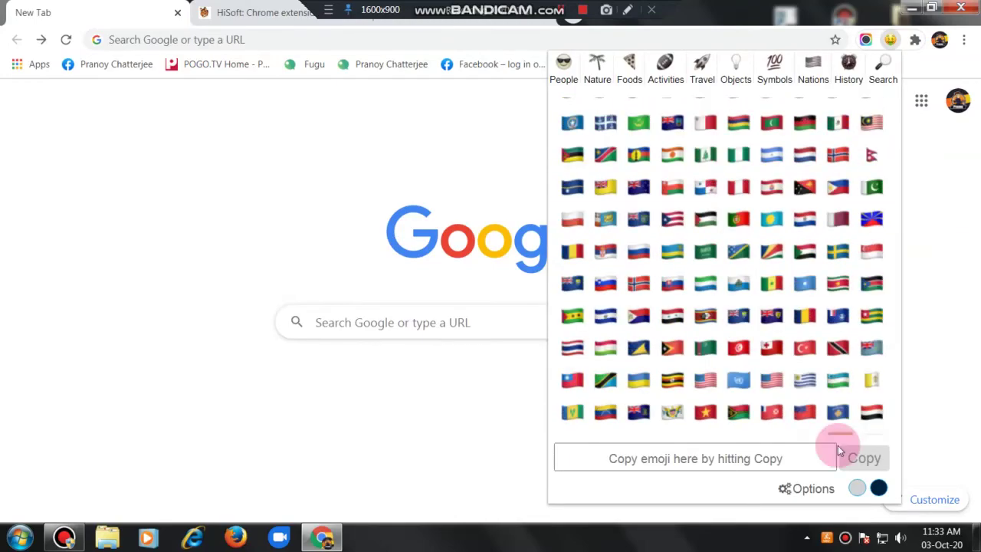
left_click(878, 488)
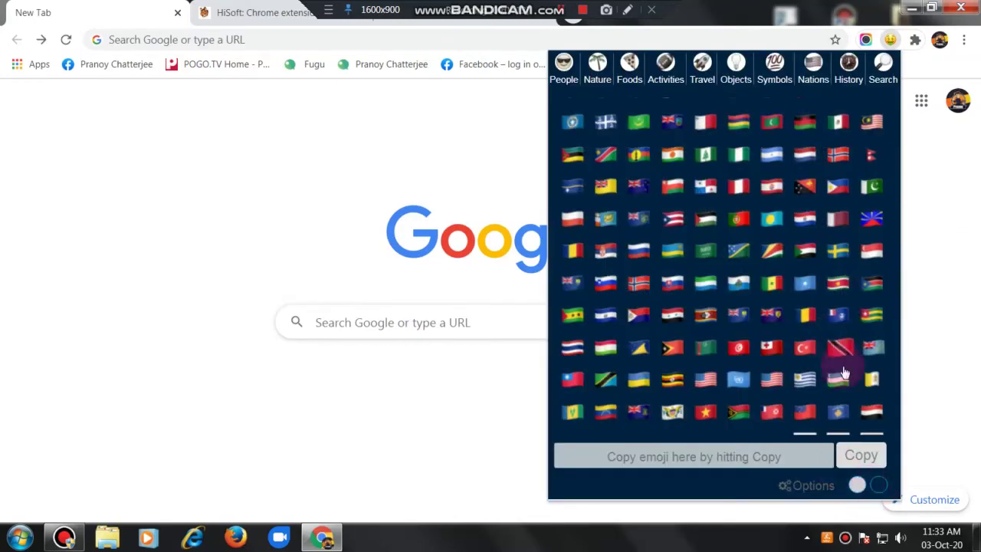
left_click(877, 485)
left_click(857, 485)
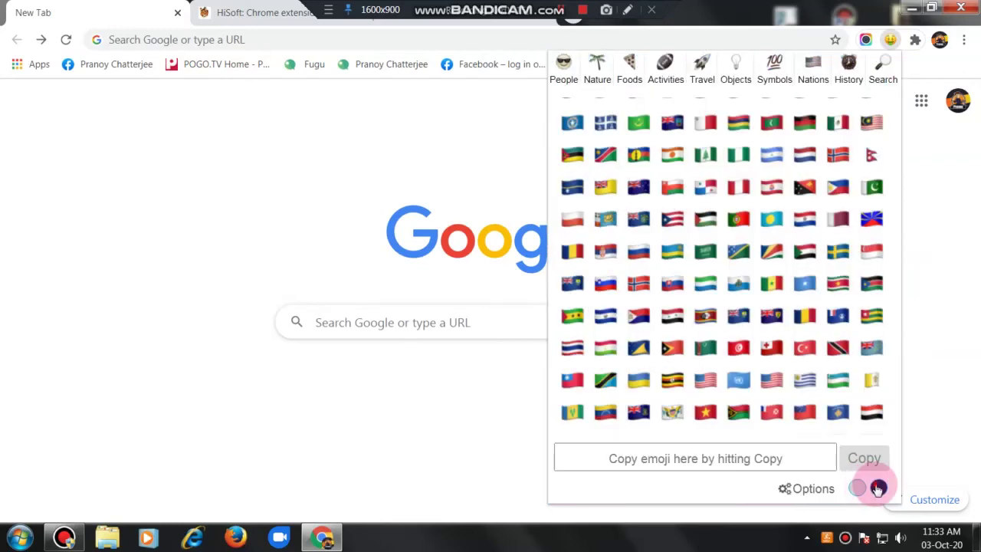
left_click(878, 485)
Show the People emoji category in the picker.
scroll(782, 368, "up", 5)
scroll(754, 280, "up", 3)
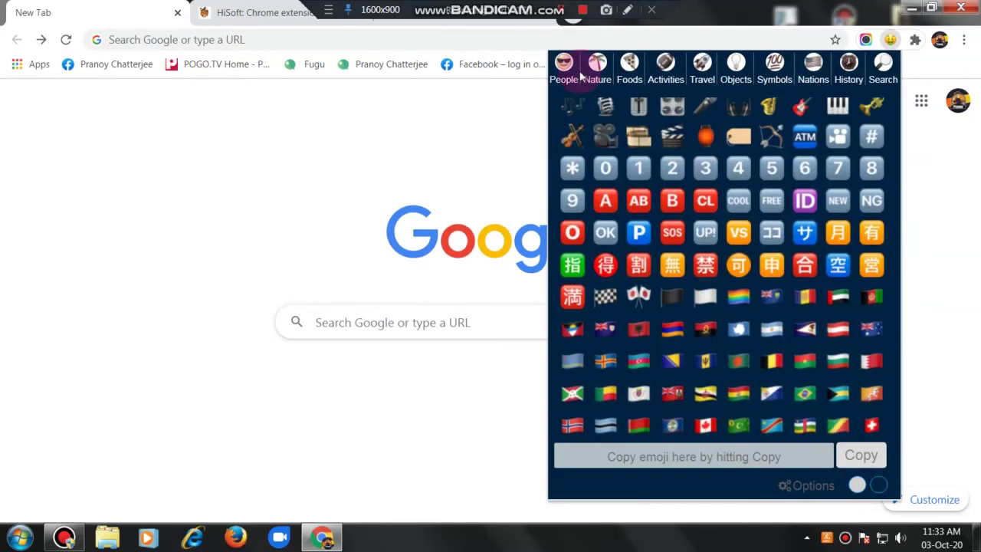
left_click(563, 65)
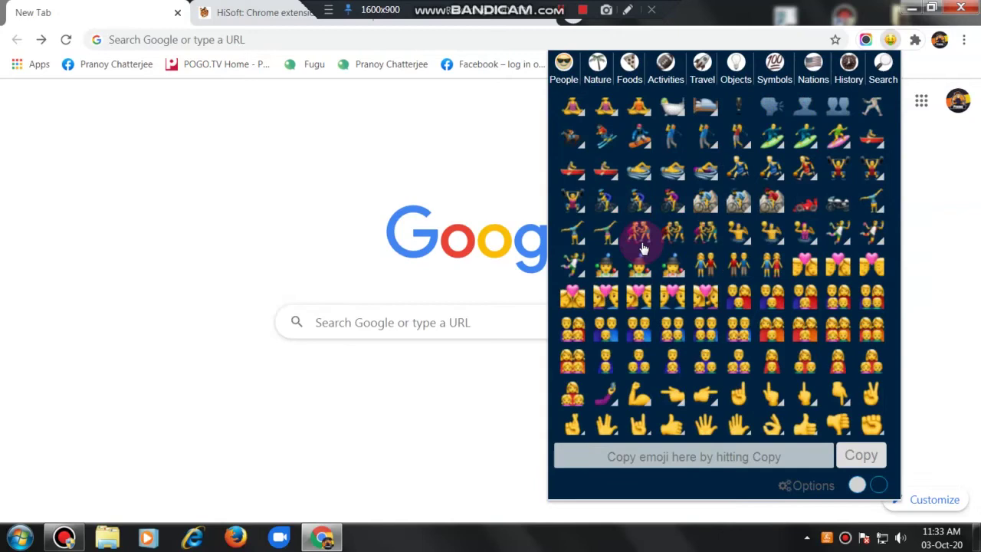
scroll(690, 299, "up", 5)
scroll(705, 298, "up", 3)
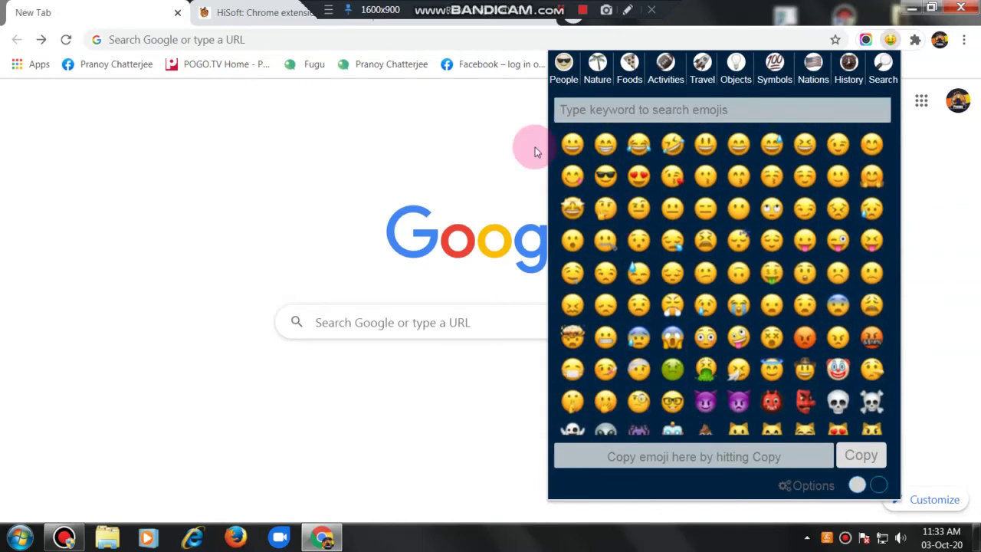
Select the sunglasses face emoji, copy it, and paste it into the Google search box.
left_click(607, 178)
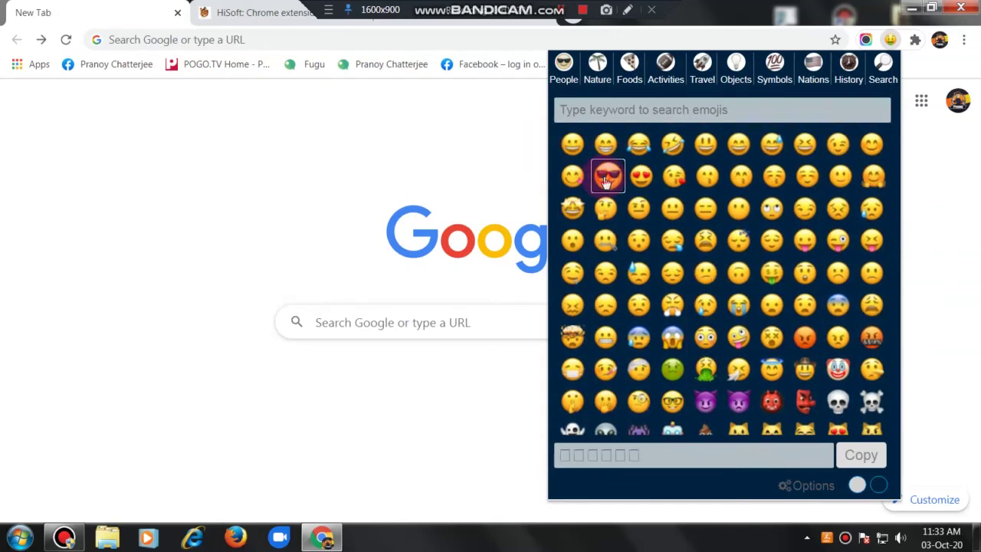
left_click(857, 456)
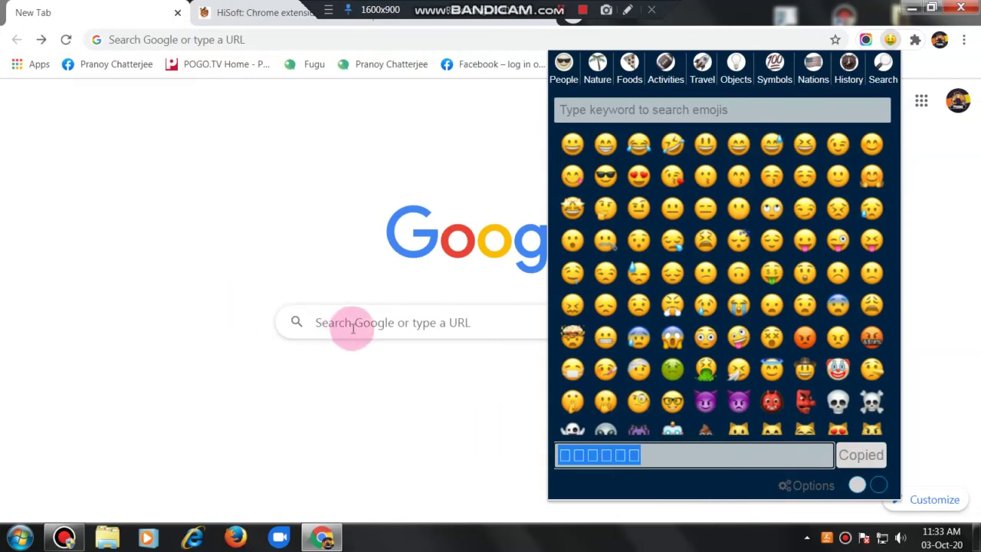
left_click(352, 325)
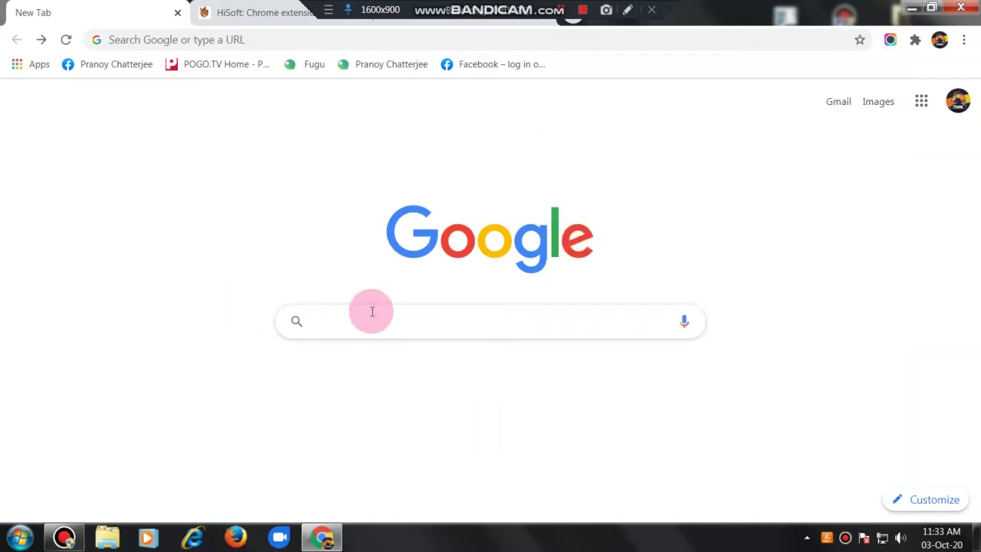
key("ctrl+v")
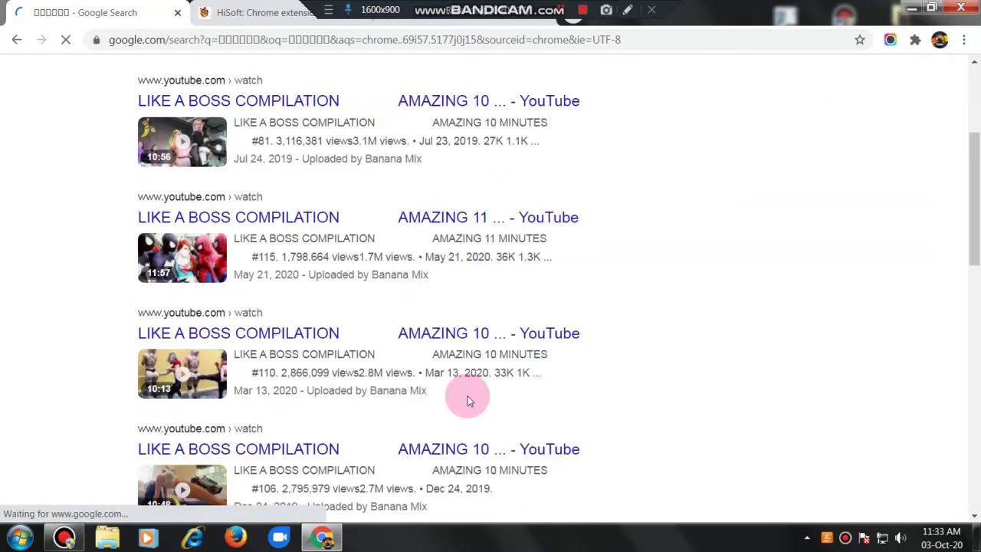
Scroll to the bottom of the emoji search results and open a related emoji search.
scroll(469, 398, "down", 10)
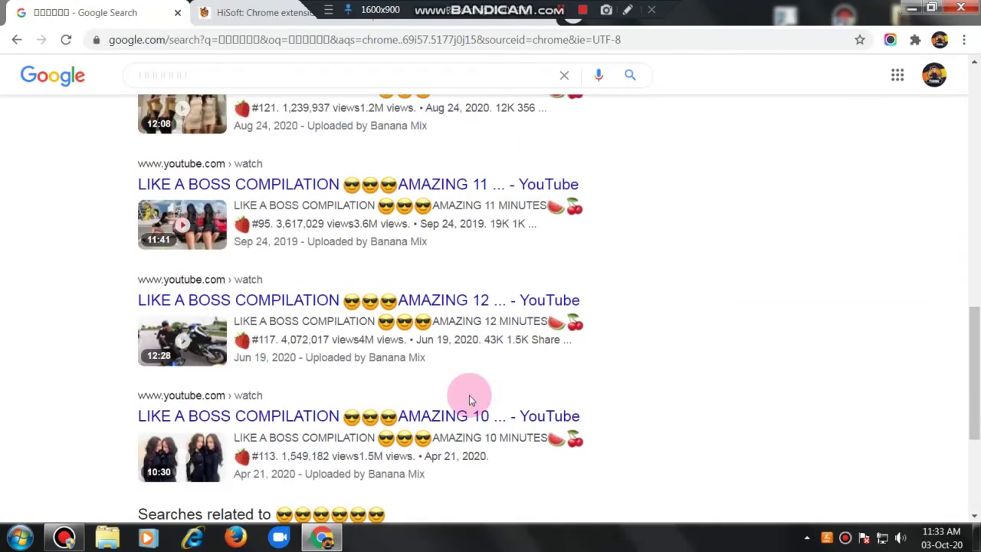
scroll(469, 394, "down", 3)
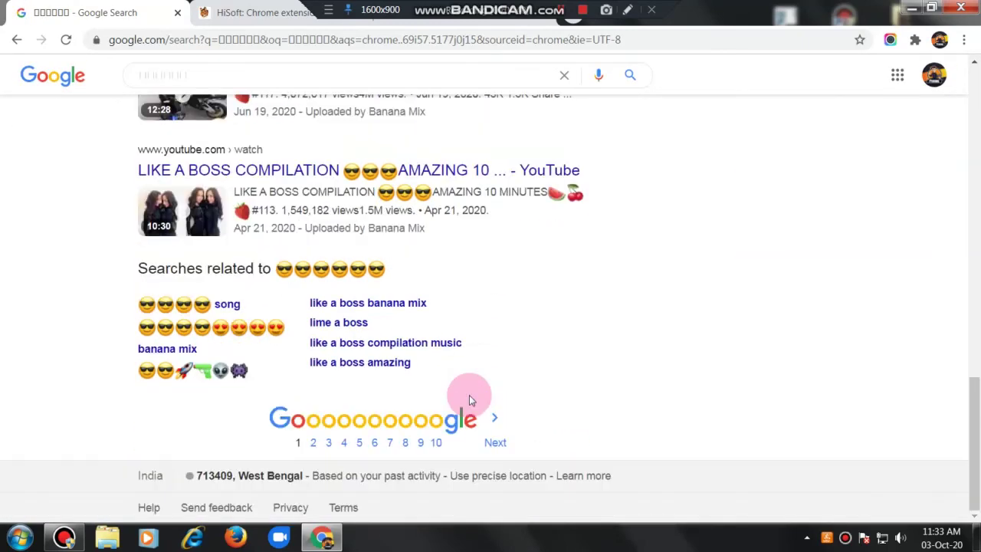
left_click(169, 328)
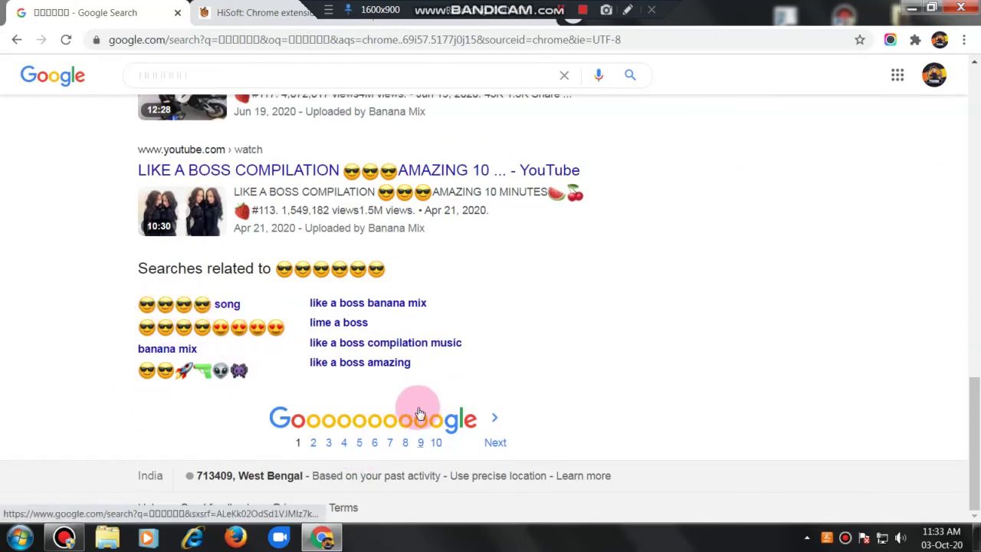